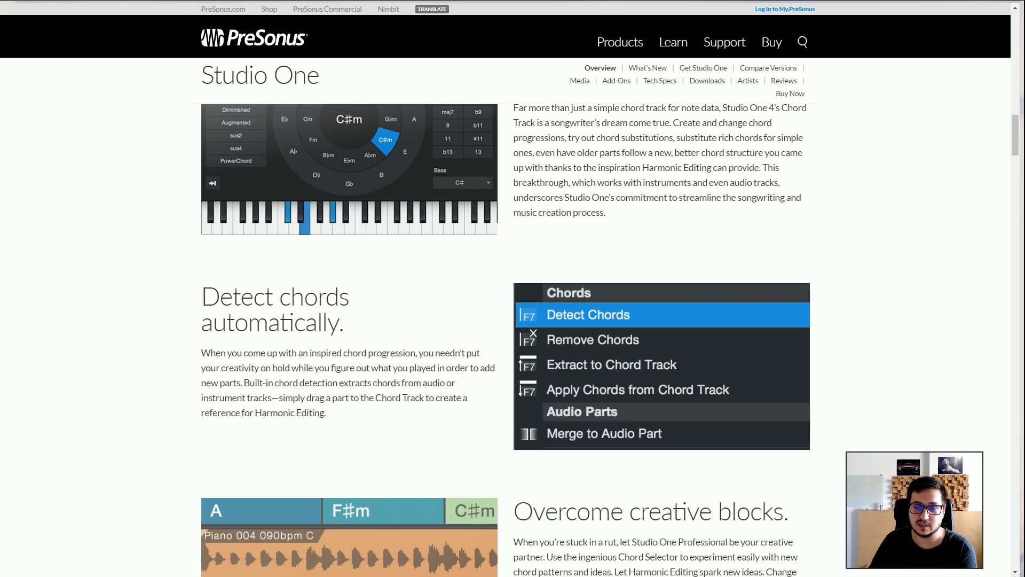
# Examine the Studio One 4 overview page's feature sections on chords, new instruments, the Drum Editor and Patterns.
pyautogui.scroll(-15, 513, 341)
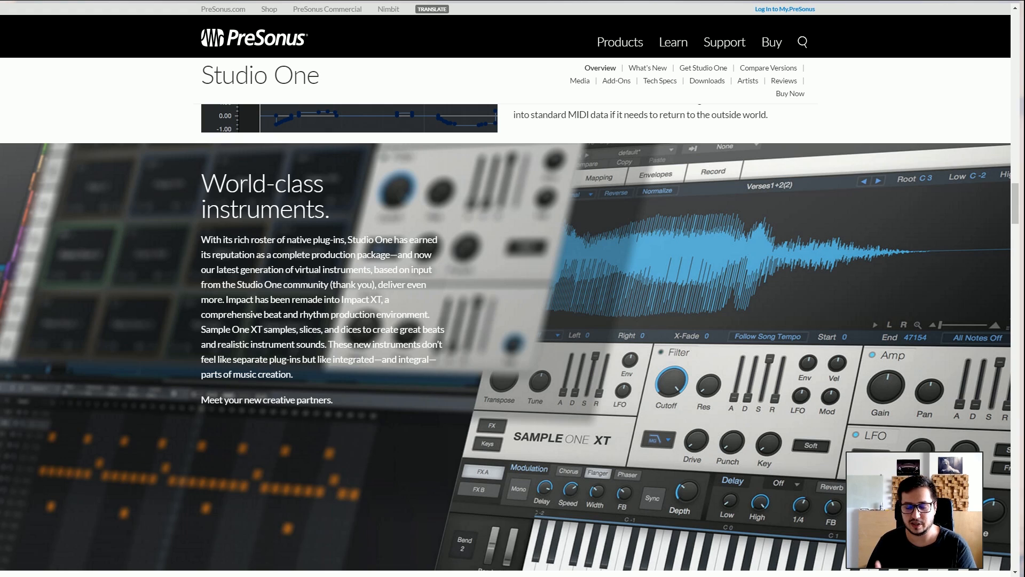
pyautogui.scroll(-6, 512, 336)
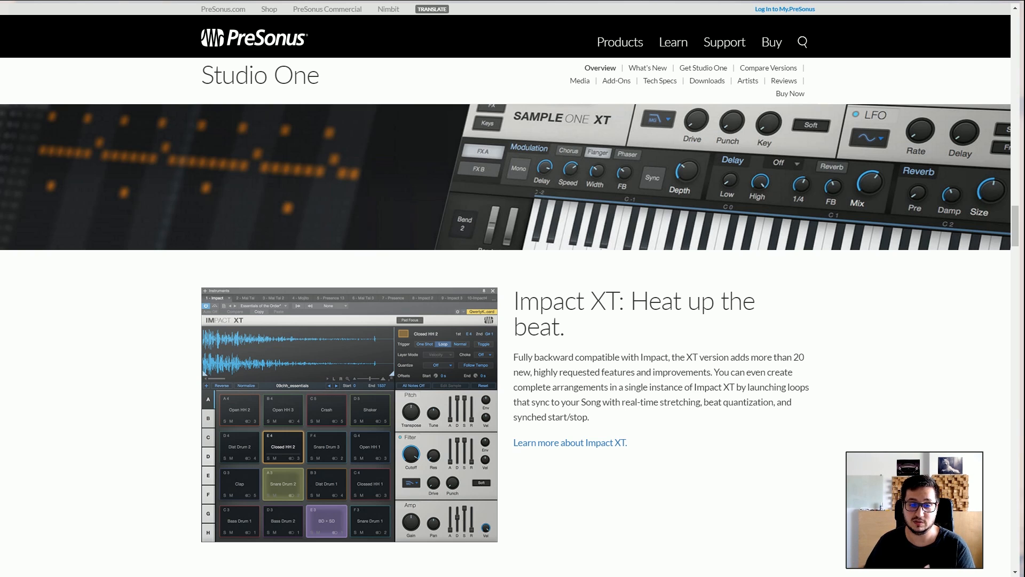
pyautogui.scroll(-15, 513, 336)
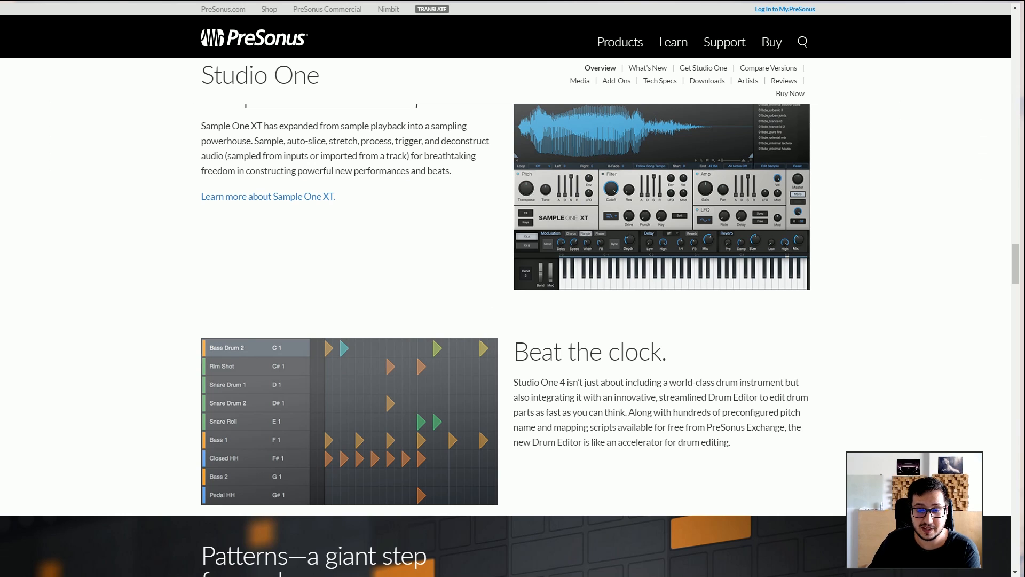
pyautogui.scroll(-6, 512, 337)
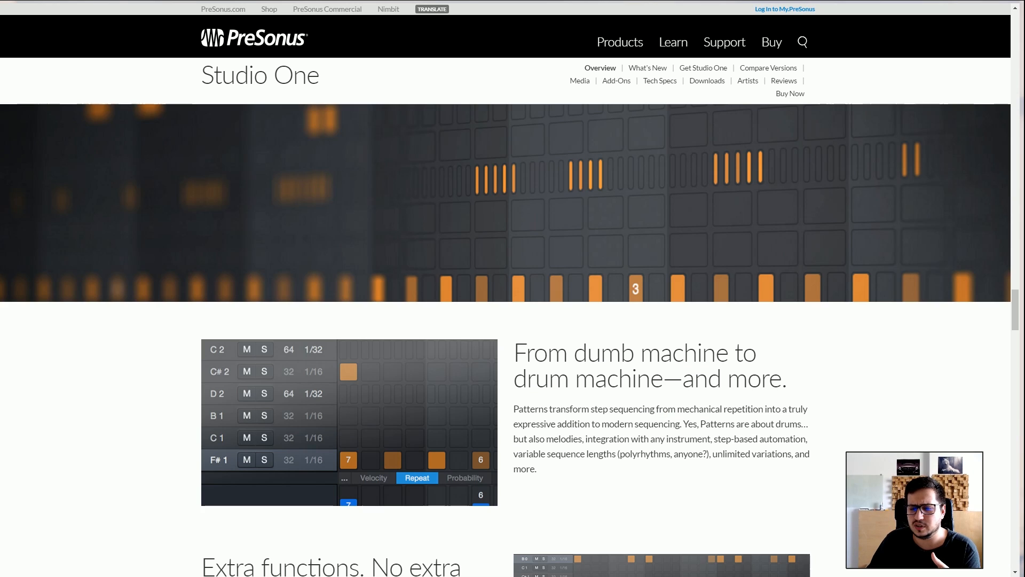
pyautogui.scroll(-13, 513, 336)
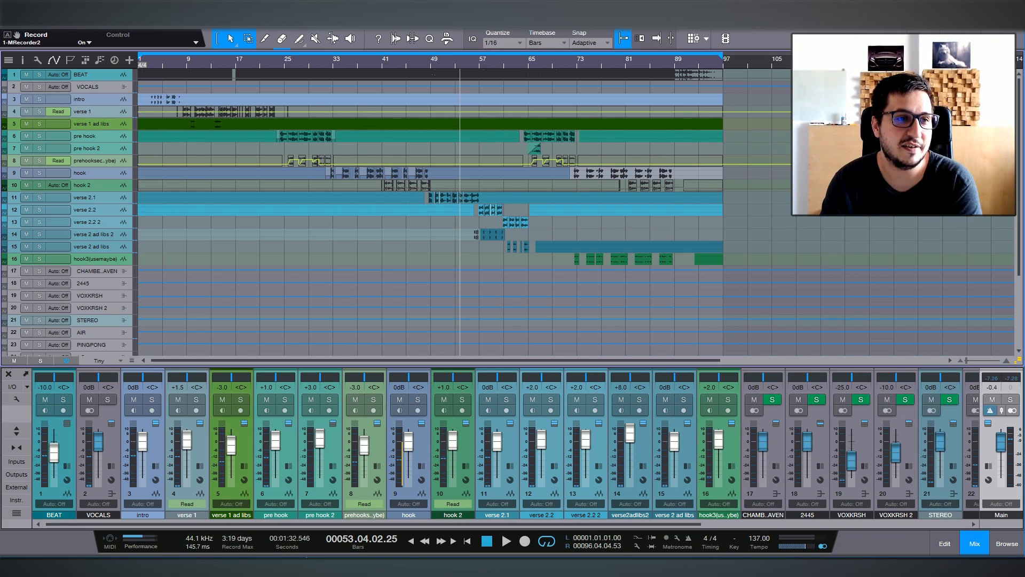
# Set the background luminance to 56% in the appearance options and apply it.
pyautogui.click(193, 22)
pyautogui.click(235, 148)
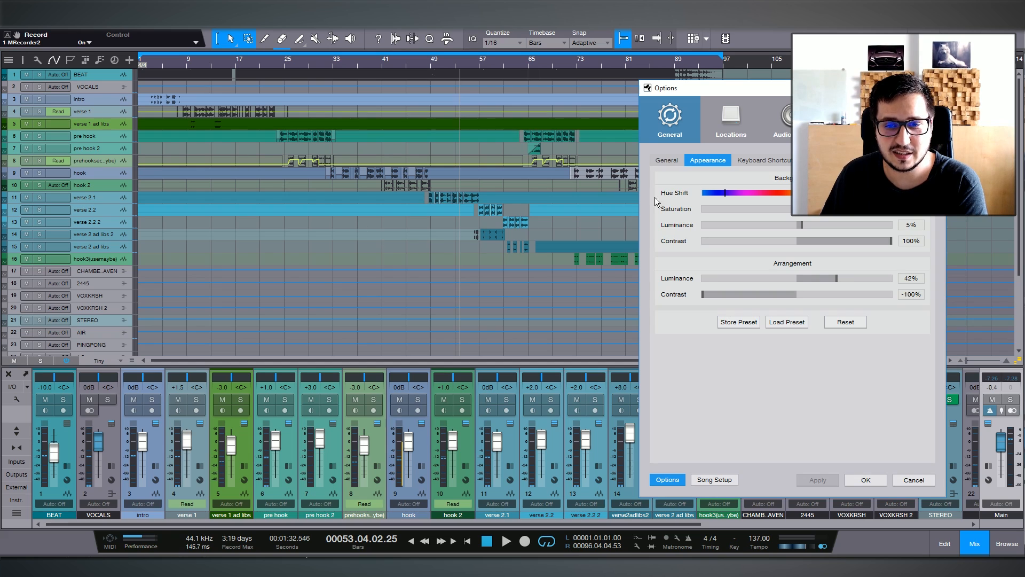
pyautogui.click(383, 161)
pyautogui.click(417, 160)
pyautogui.moveTo(511, 226); pyautogui.dragTo(560, 231)
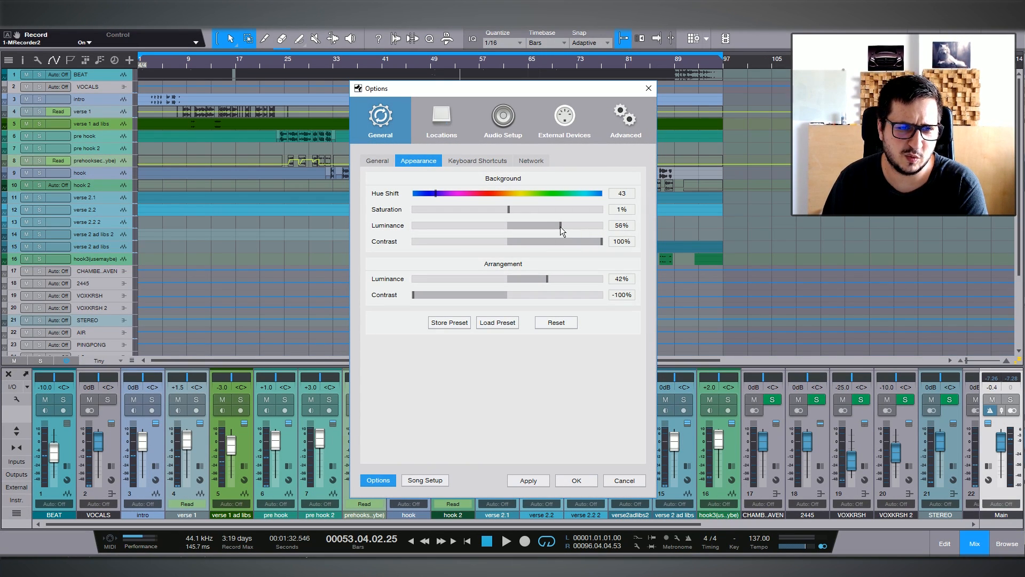
pyautogui.click(524, 480)
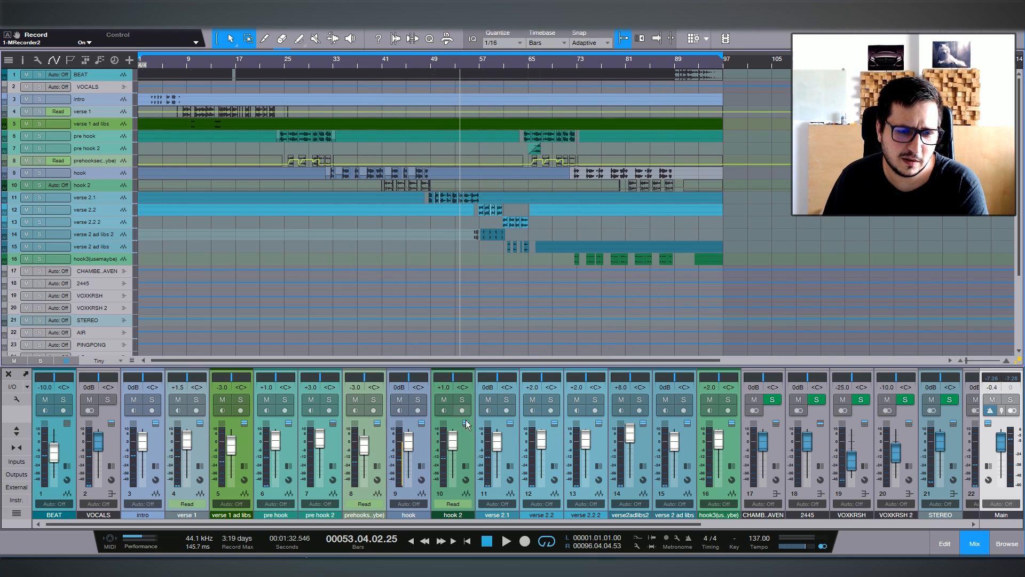
# Expand the hook and VOCALS channels in the mixer to inspect their inserts and sends.
pyautogui.doubleClick(429, 411)
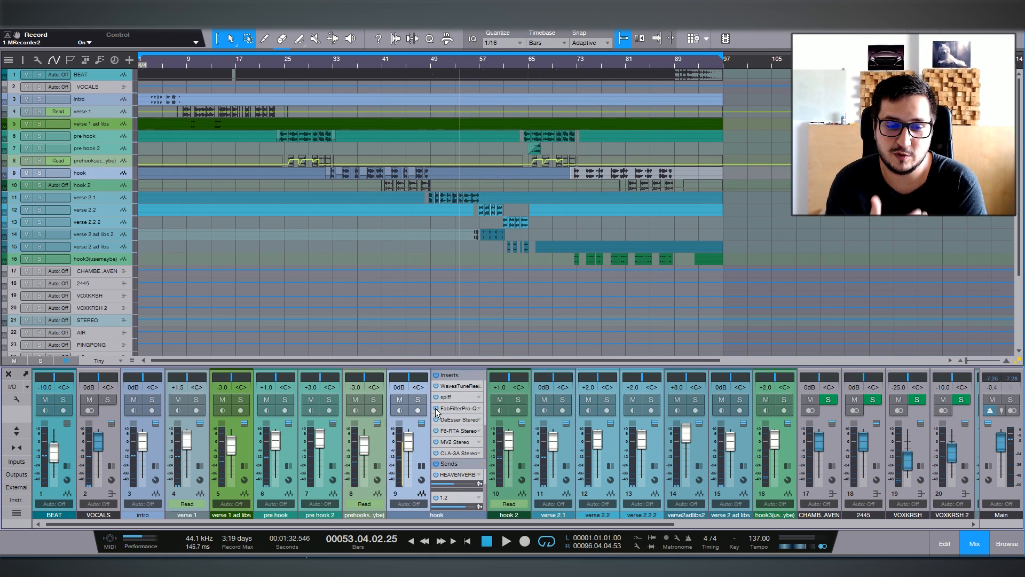
pyautogui.click(436, 386)
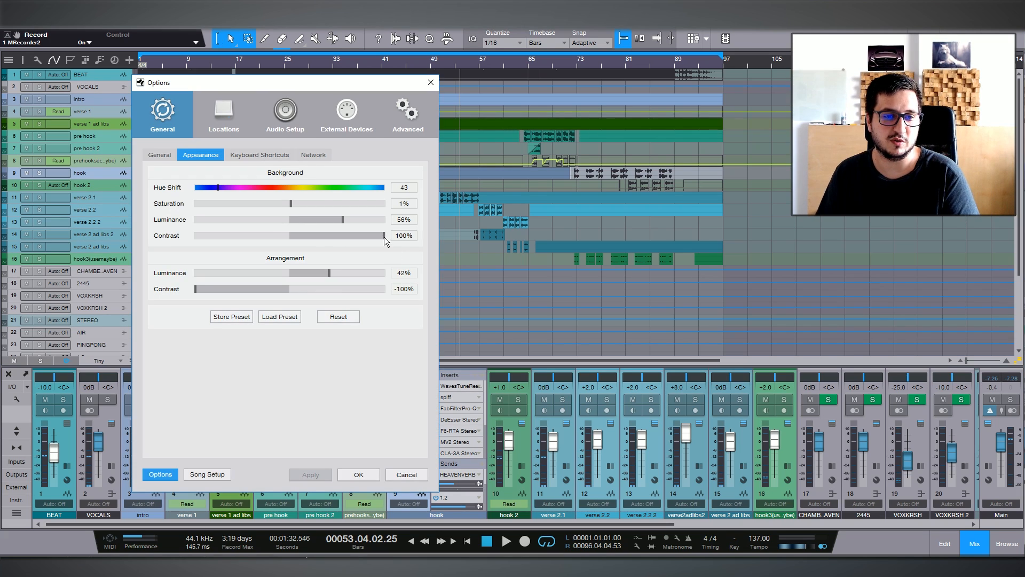
pyautogui.moveTo(386, 238); pyautogui.dragTo(197, 238)
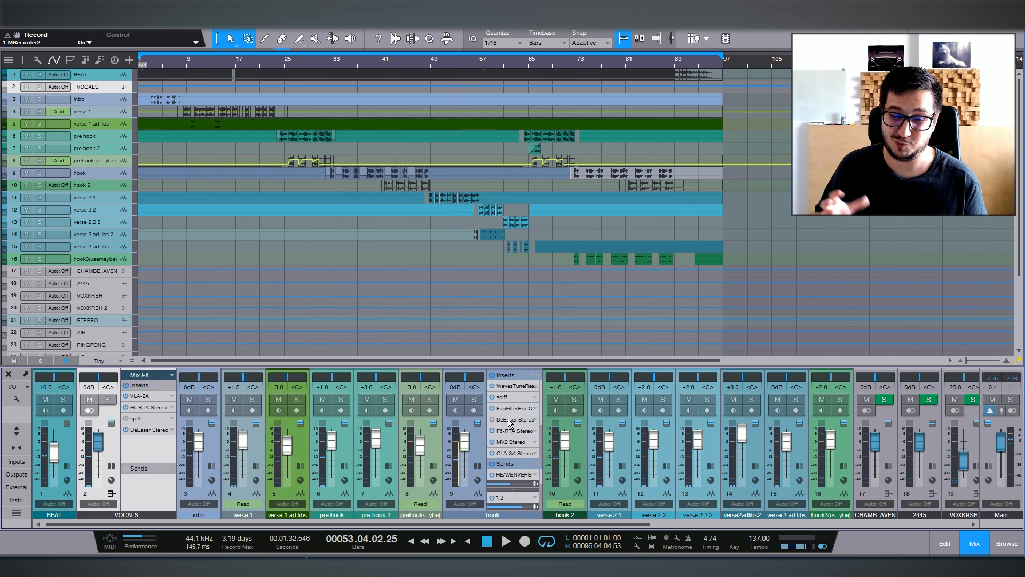
# In the appearance options, set the background luminance to -21% and contrast to 65%, and adjust the hue shift slightly.
pyautogui.click(211, 13)
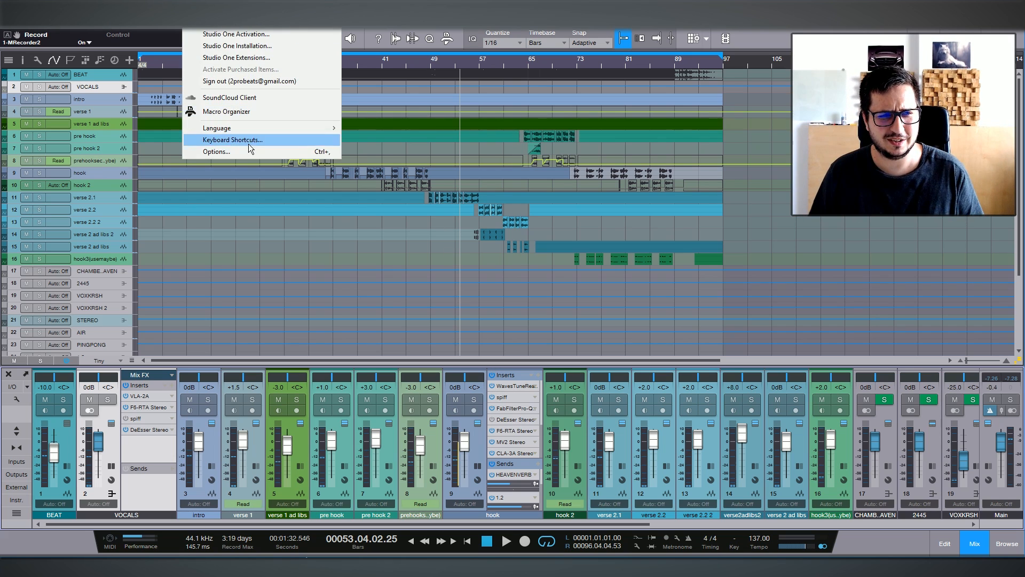
pyautogui.click(249, 152)
pyautogui.click(649, 453)
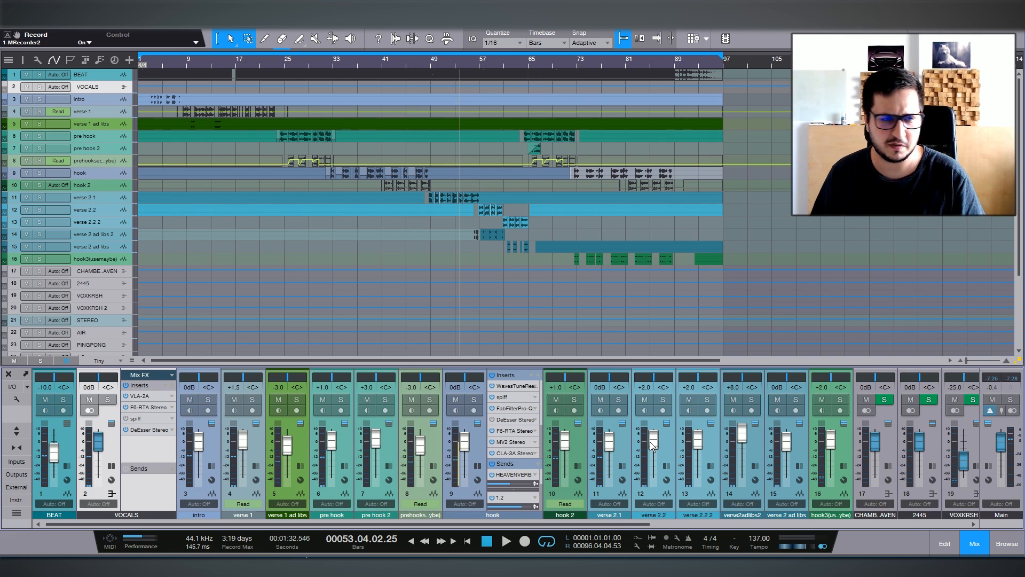
pyautogui.click(250, 152)
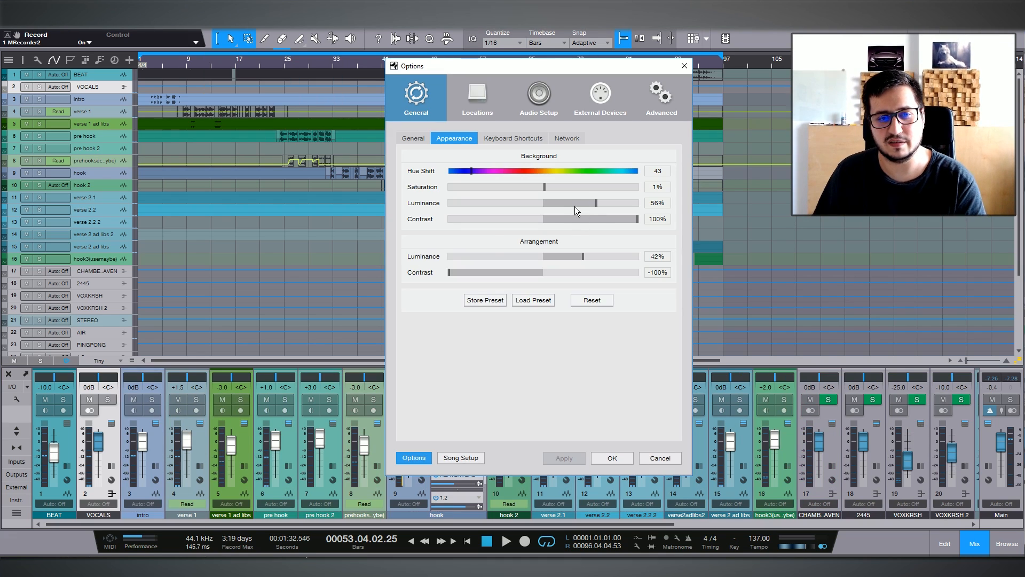
pyautogui.moveTo(574, 205); pyautogui.dragTo(521, 203)
pyautogui.moveTo(601, 214); pyautogui.dragTo(572, 221)
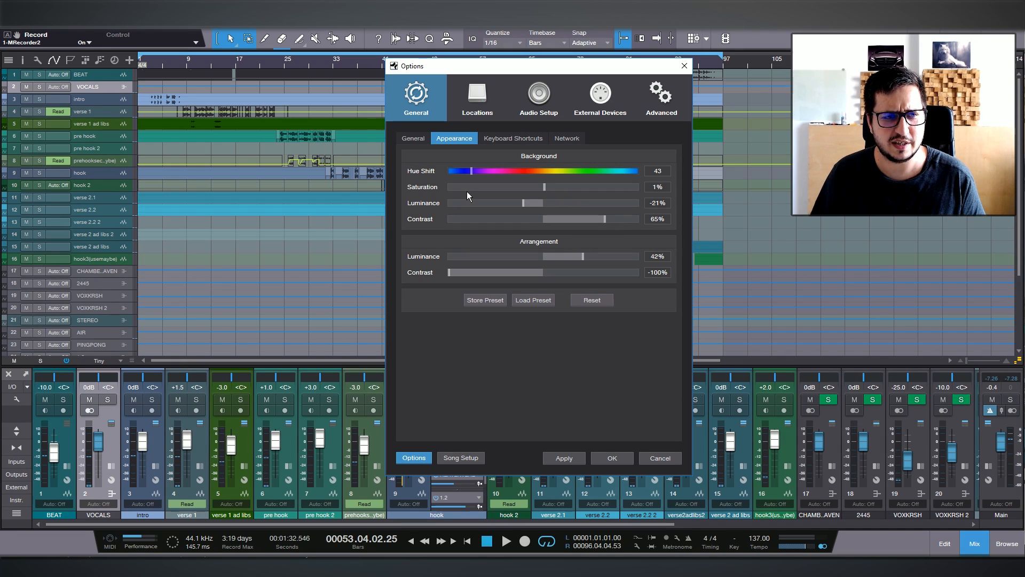
pyautogui.moveTo(470, 171)
pyautogui.mouseDown()
pyautogui.moveTo(594, 168)
pyautogui.moveTo(467, 178)
pyautogui.mouseUp()
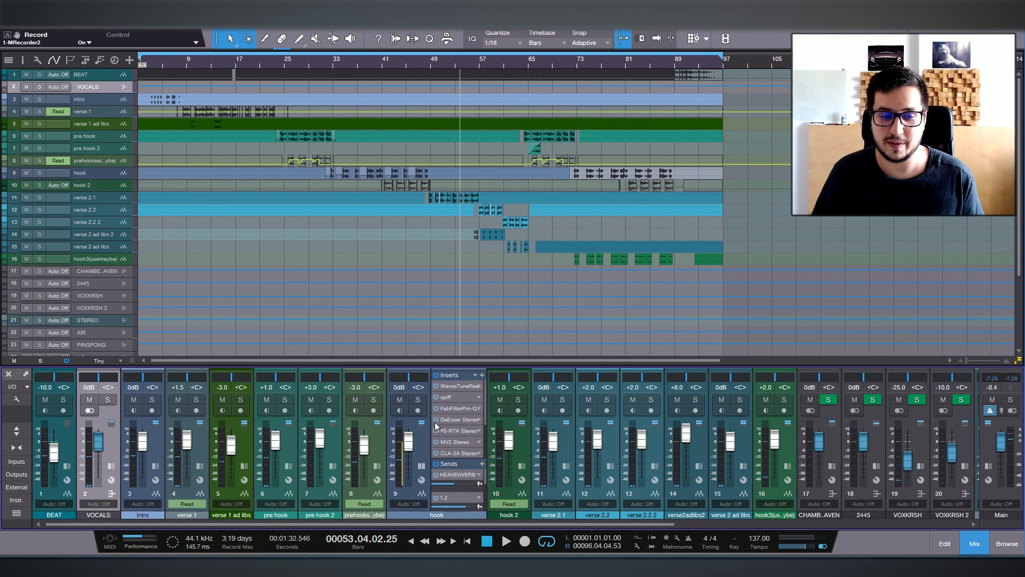
# Collapse the hook channel's inserts in the mixer and hide the track automation in the arrangement.
pyautogui.click(435, 422)
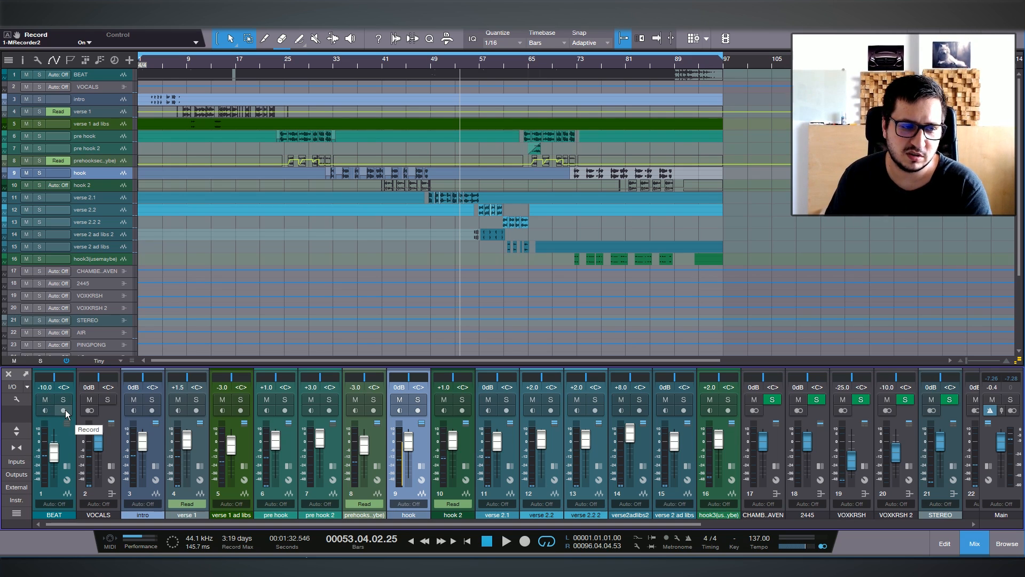
pyautogui.click(380, 447)
pyautogui.click(394, 464)
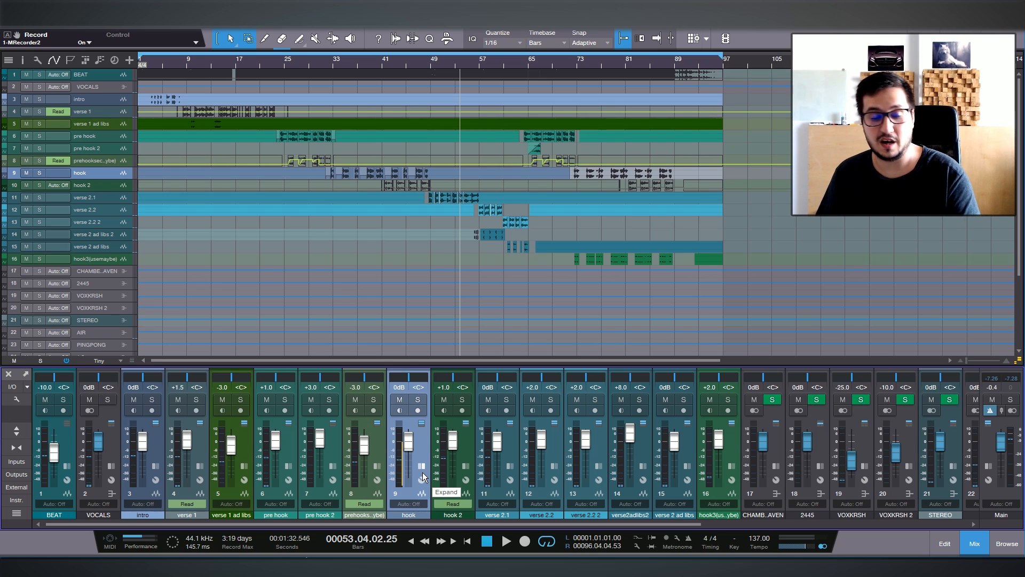
pyautogui.click(372, 446)
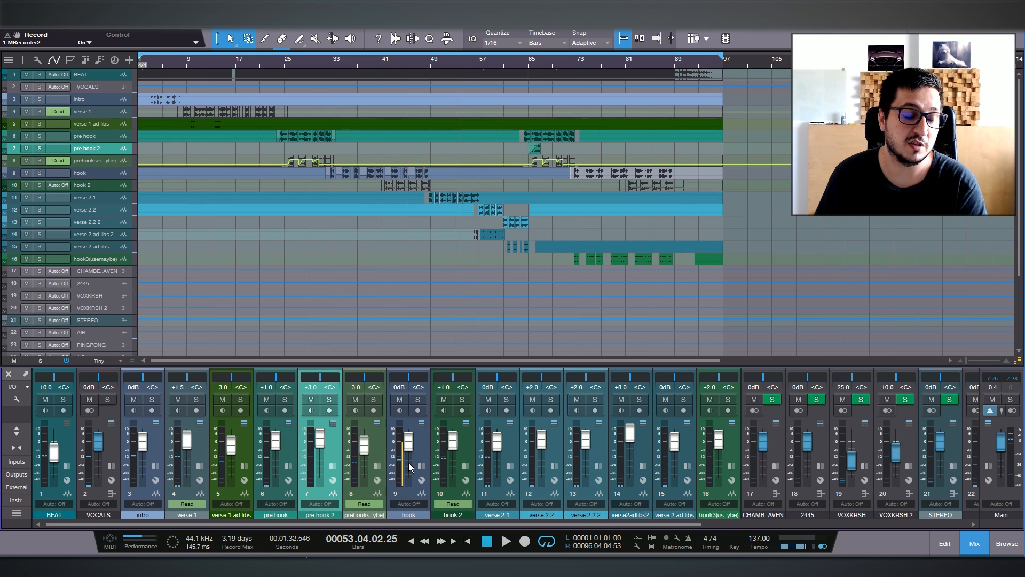
pyautogui.press('a')
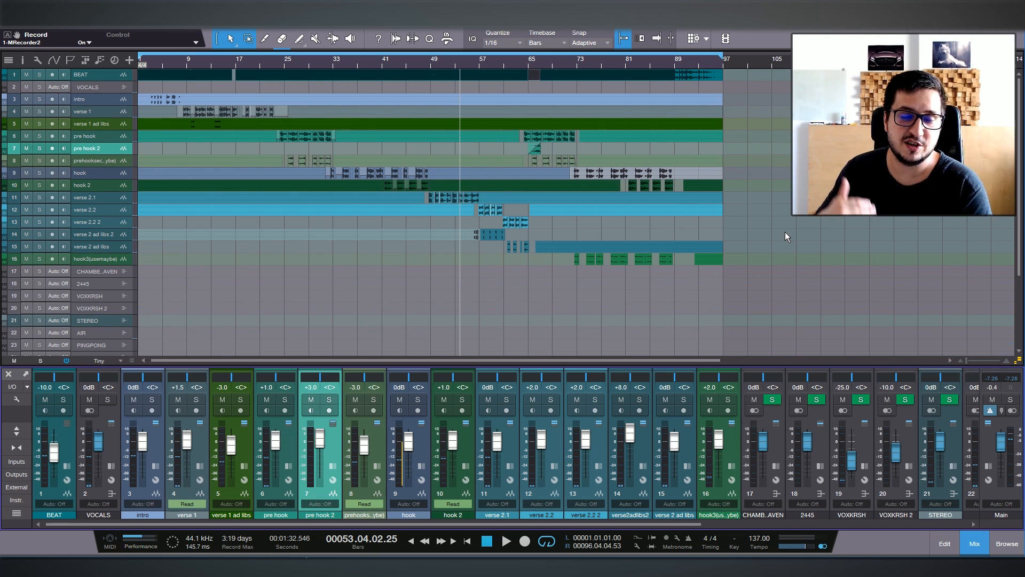
# Show channel notes in the mixer and enlarge the mixer area to make room for them.
pyautogui.click(16, 400)
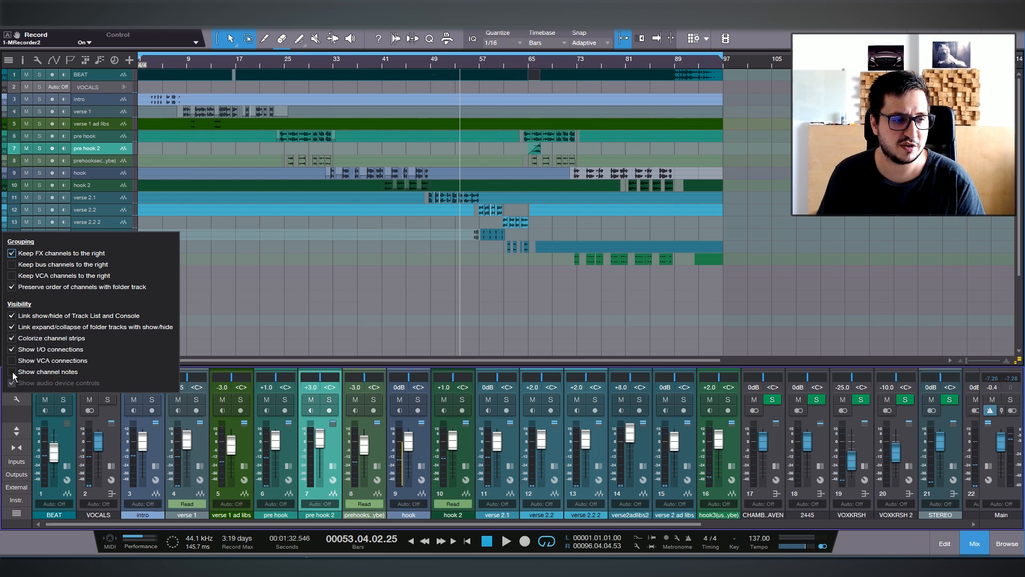
pyautogui.click(12, 372)
pyautogui.moveTo(512, 366); pyautogui.dragTo(512, 307)
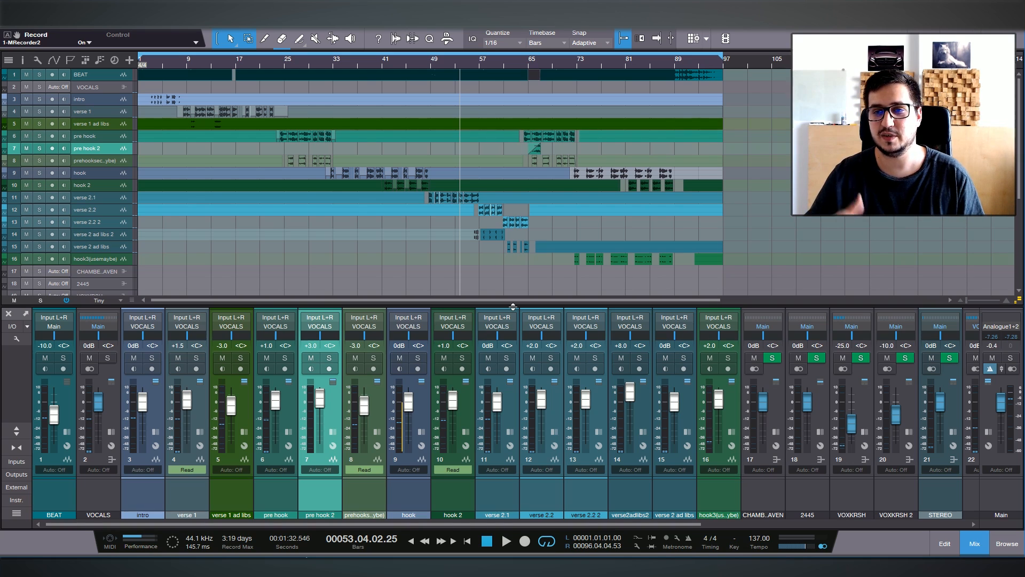
pyautogui.click(67, 500)
pyautogui.click(85, 501)
pyautogui.click(71, 492)
pyautogui.click(749, 489)
pyautogui.click(693, 487)
pyautogui.click(630, 488)
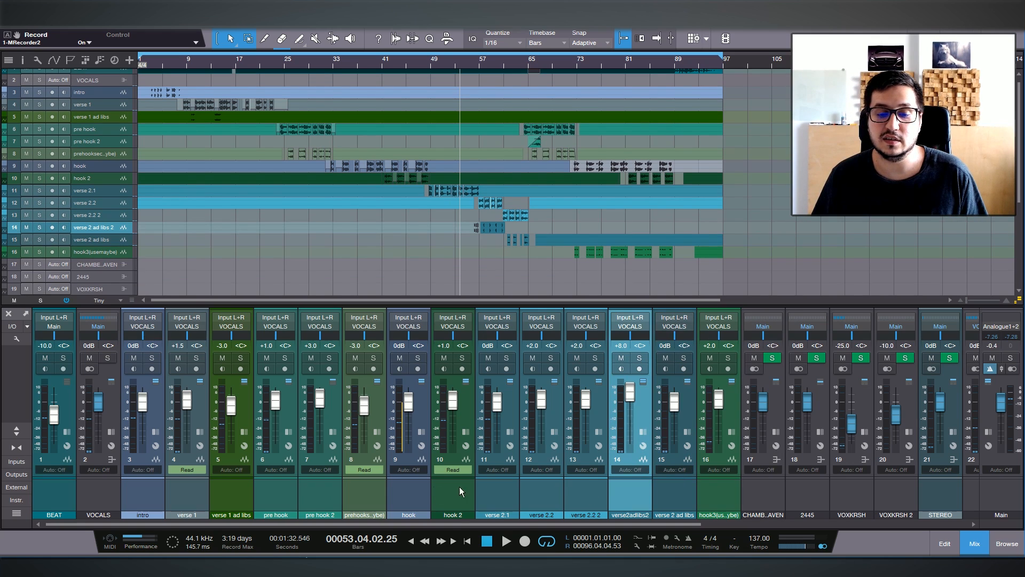
# Add the note "more reverb" to the hook 2 channel and clear it again.
pyautogui.click(440, 490)
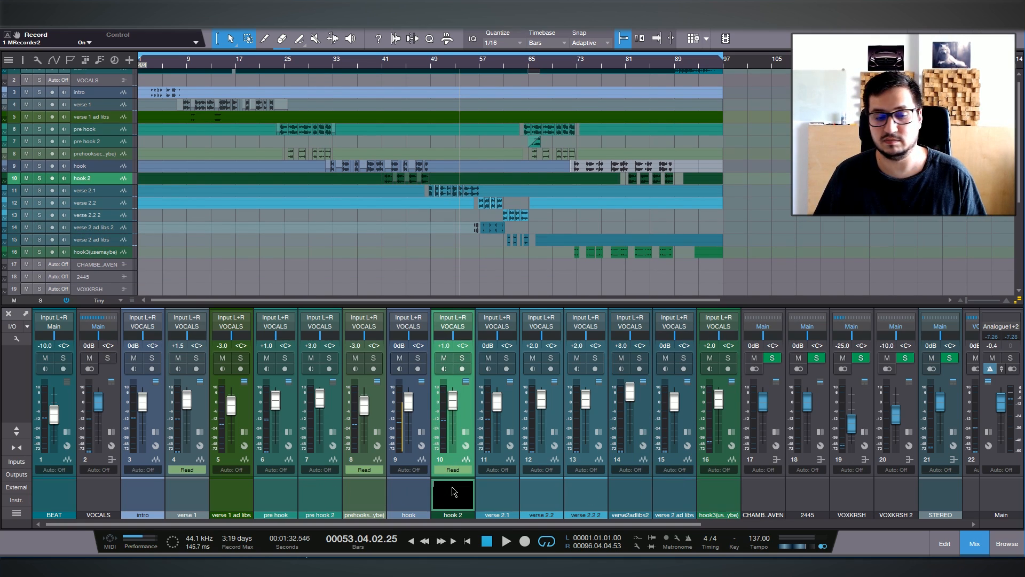
pyautogui.click(451, 485)
pyautogui.write('more reverb')
pyautogui.click(414, 488)
pyautogui.click(447, 493)
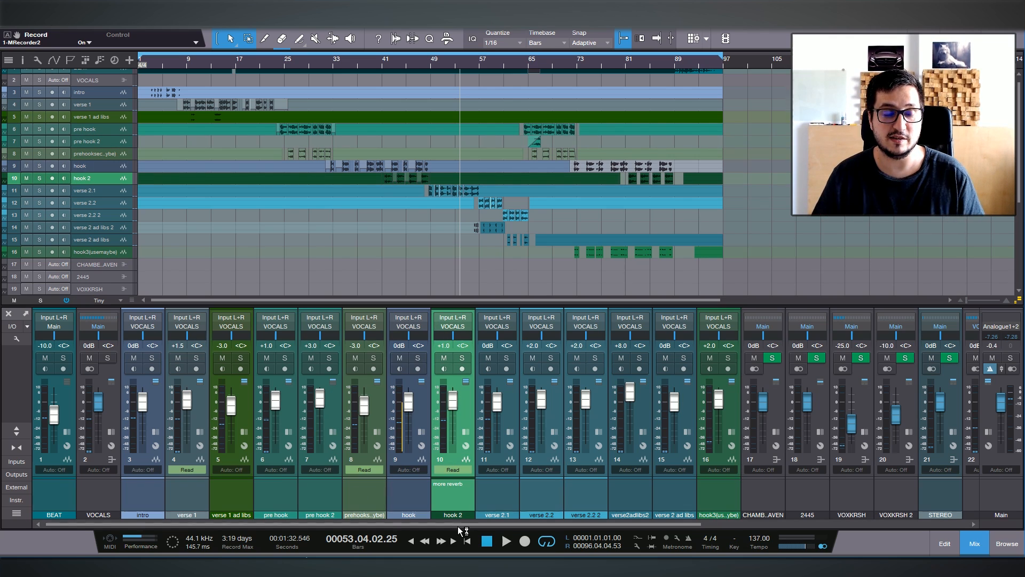
pyautogui.click(443, 483)
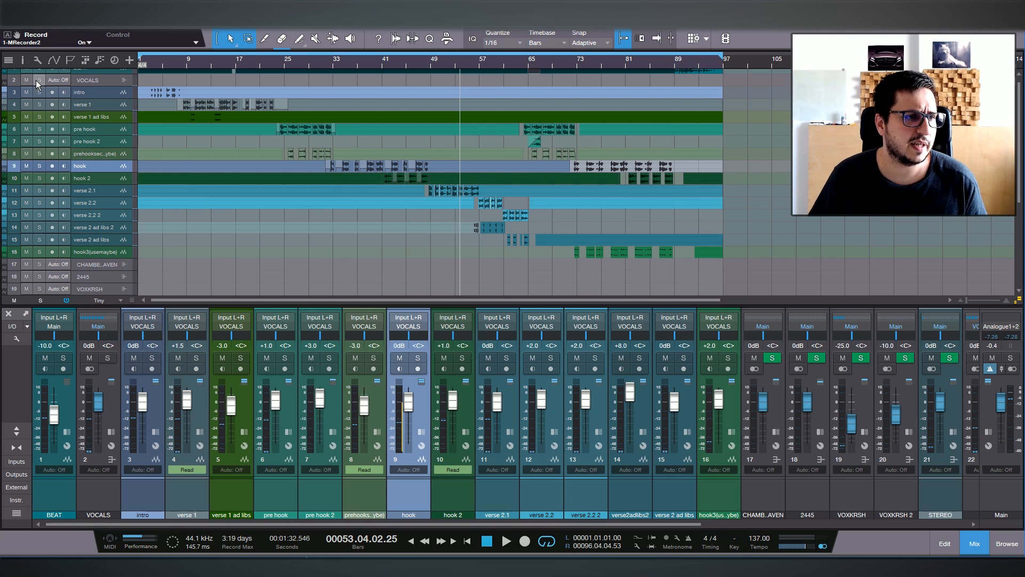
# Show track notes in the arrangement and enter the note "2probeats" on the verse 2.1 track.
pyautogui.click(37, 59)
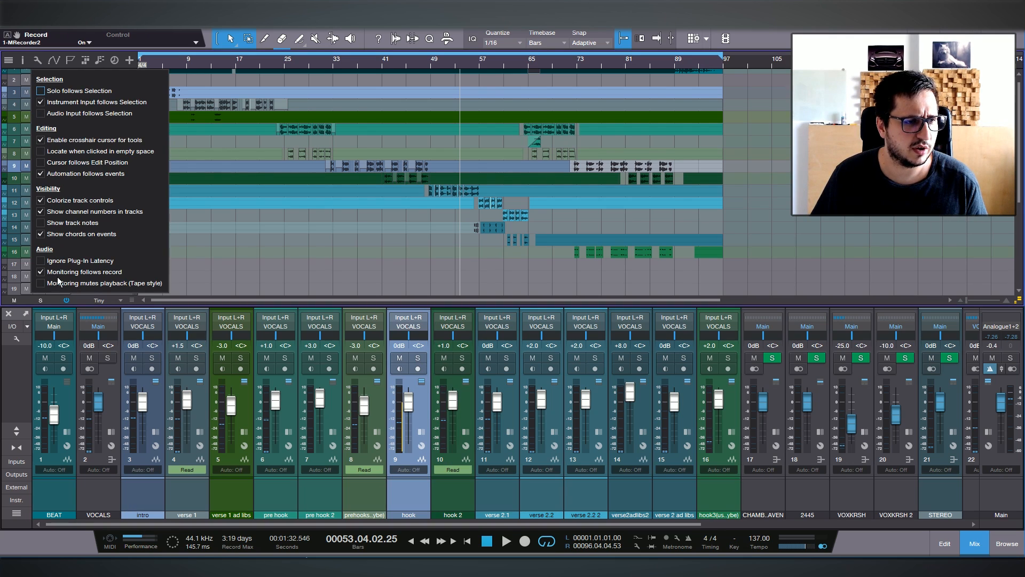
pyautogui.click(41, 224)
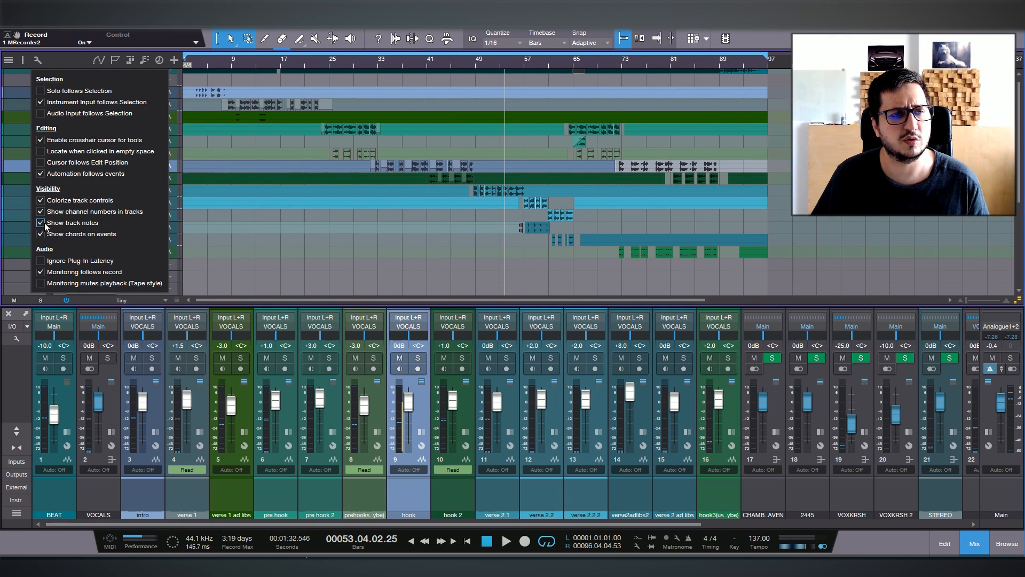
pyautogui.click(216, 229)
pyautogui.click(20, 191)
pyautogui.write('2probeats')
pyautogui.press('Return')
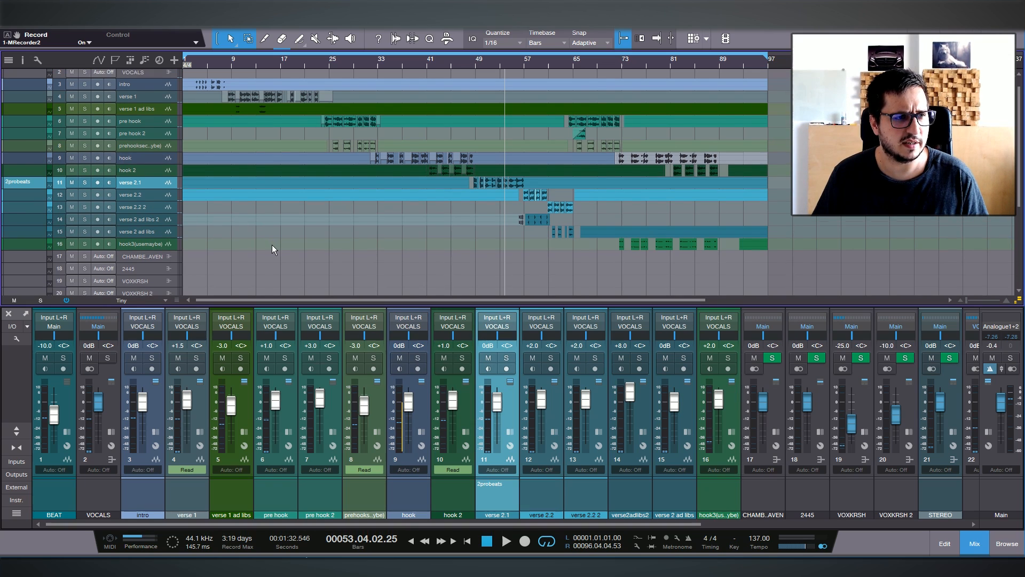
# Hide the track notes in the arrangement and reduce the mixer's height.
pyautogui.scroll(1, 36, 193)
pyautogui.click(38, 59)
pyautogui.click(41, 223)
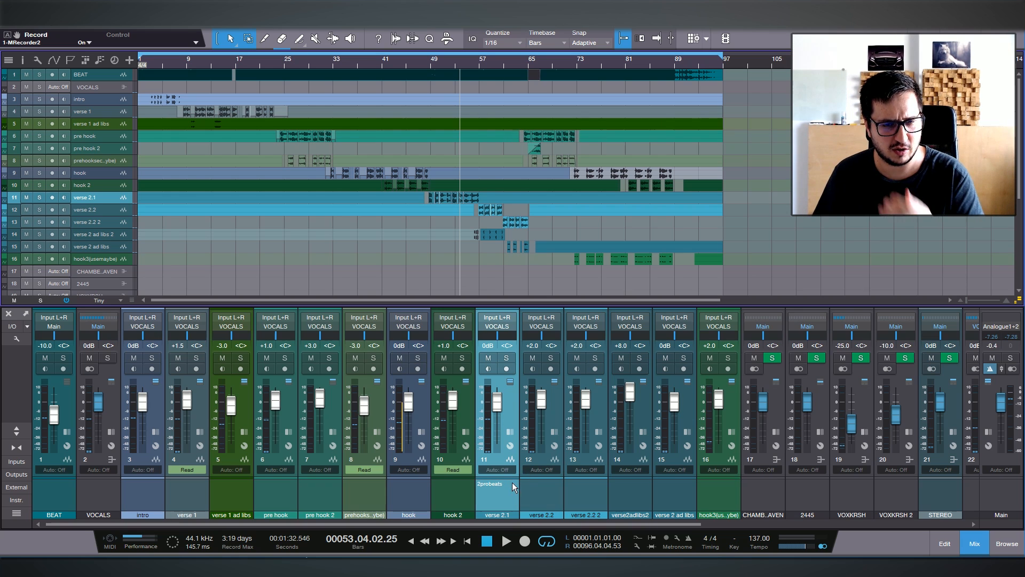
pyautogui.moveTo(491, 304); pyautogui.dragTo(499, 348)
# Open WORK MIX 2.song for song data import and select tracks 24 to 34, VOXKRSH through GLANGE IT.
pyautogui.click(53, 26)
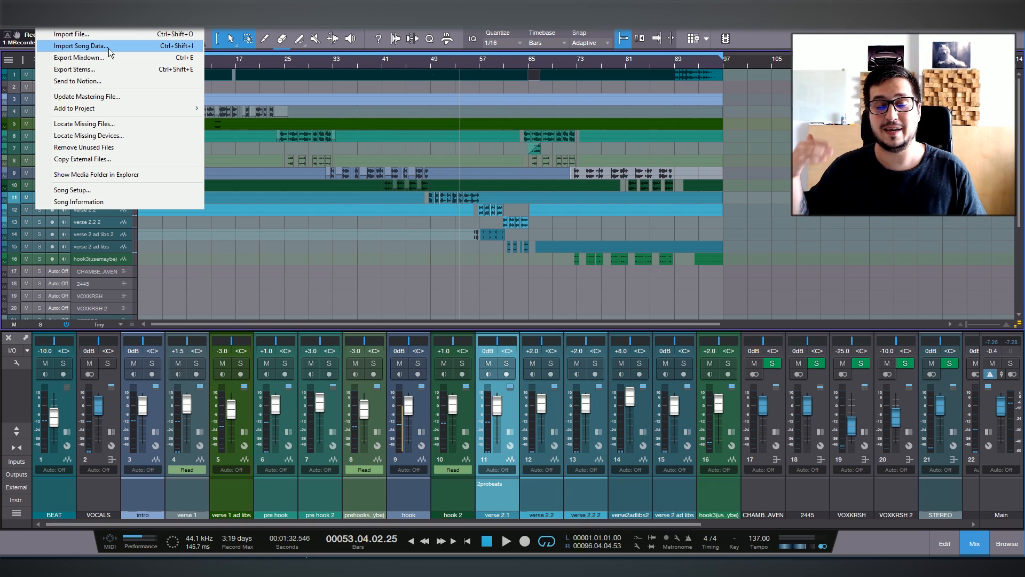
pyautogui.click(108, 48)
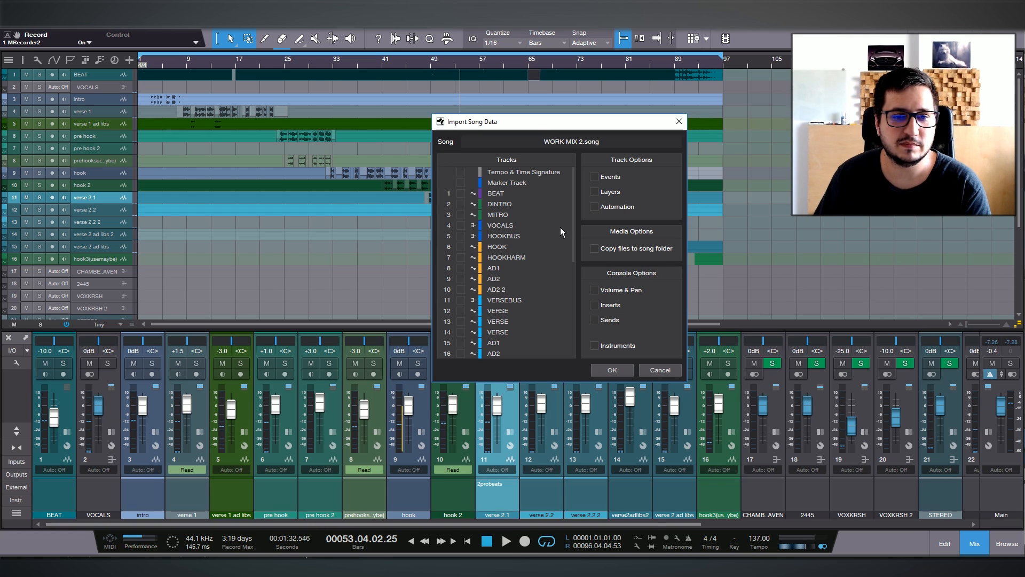
pyautogui.scroll(-5, 559, 226)
pyautogui.scroll(5, 559, 227)
pyautogui.scroll(-5, 559, 229)
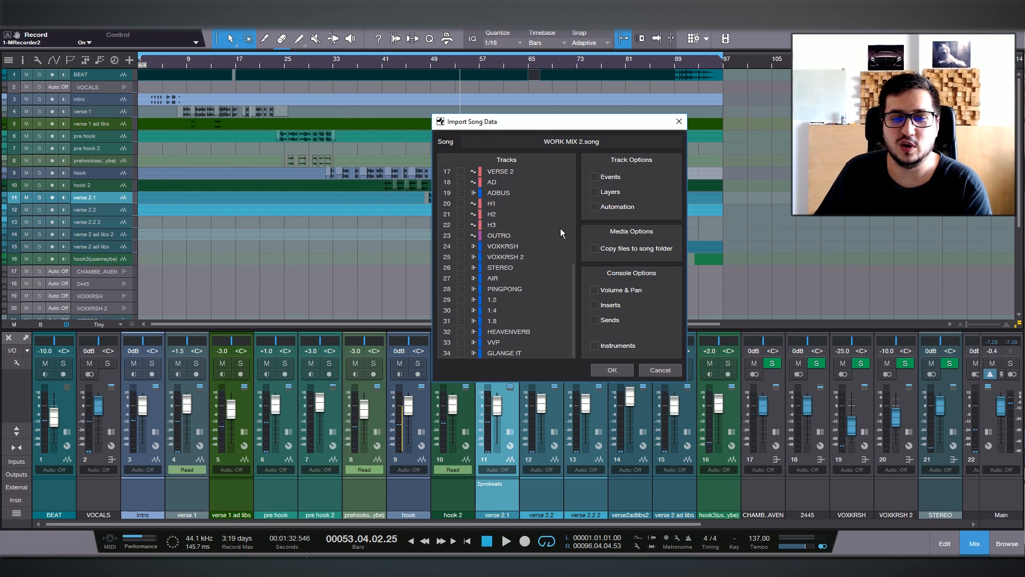
pyautogui.moveTo(460, 245); pyautogui.dragTo(460, 311)
pyautogui.moveTo(457, 324); pyautogui.dragTo(460, 353)
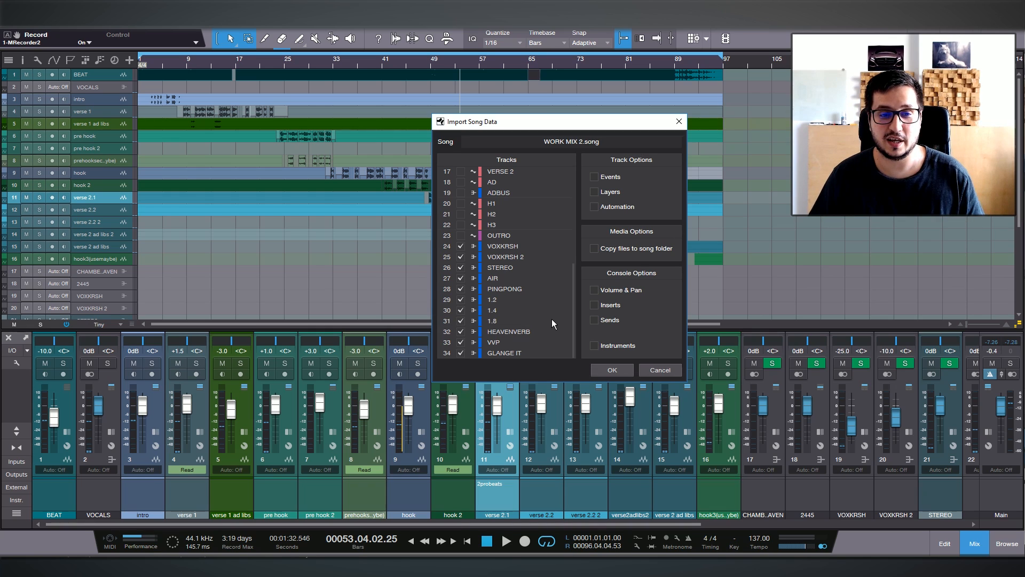
# Import the selected tracks with their Volume & Pan and Inserts settings.
pyautogui.scroll(5, 465, 267)
pyautogui.scroll(-5, 465, 267)
pyautogui.click(593, 290)
pyautogui.click(594, 305)
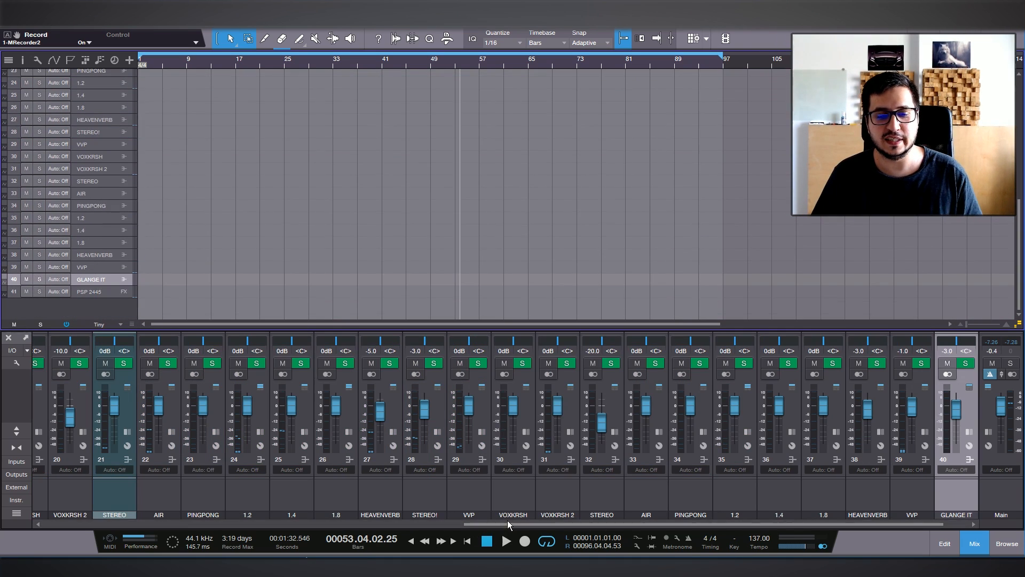
# Expand the mixer to examine the inserts and sends of the imported channels.
pyautogui.moveTo(507, 522); pyautogui.dragTo(629, 518)
pyautogui.click(16, 427)
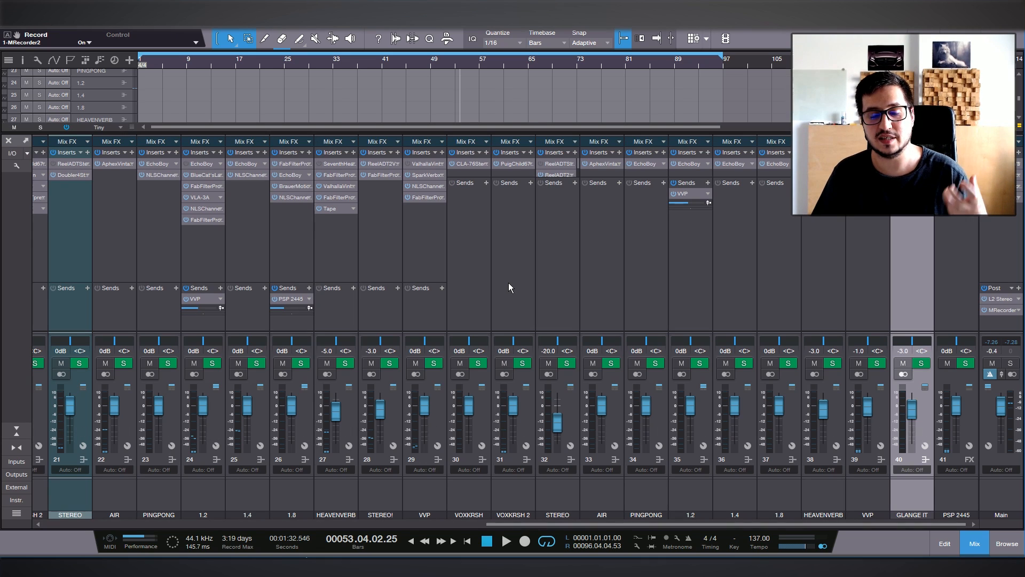
pyautogui.click(478, 282)
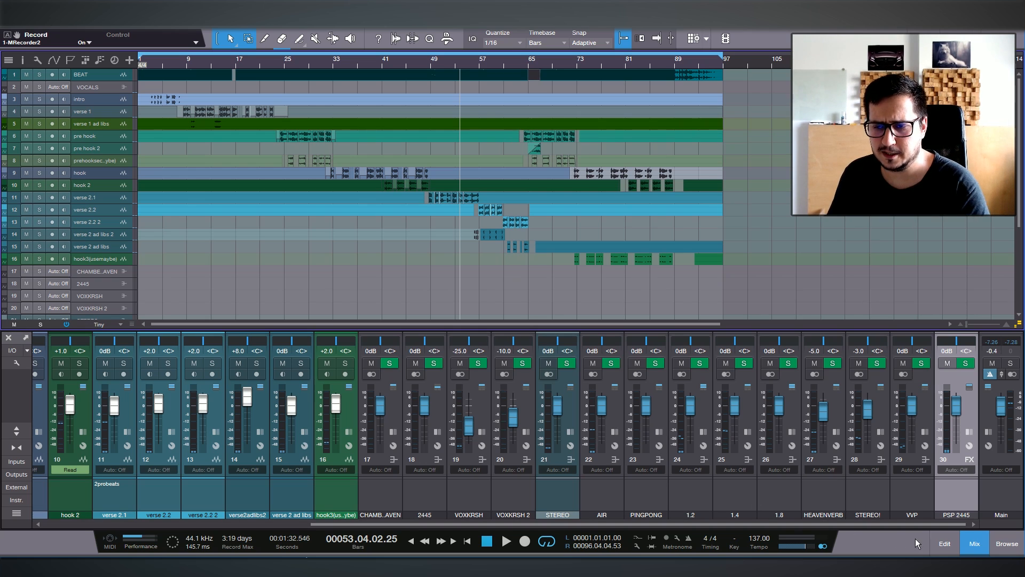
# Select the Main output channel in the mixer.
pyautogui.click(997, 494)
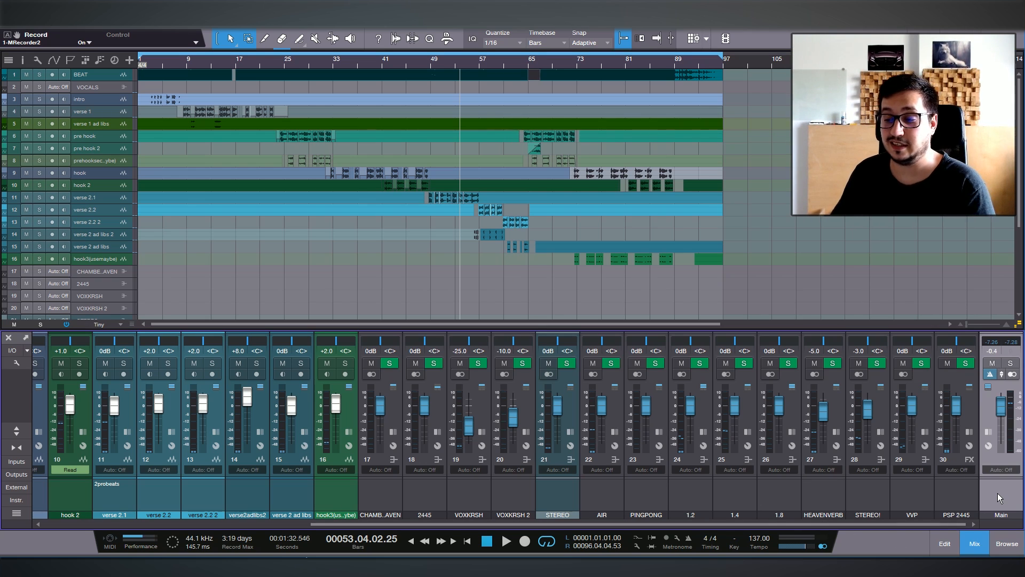